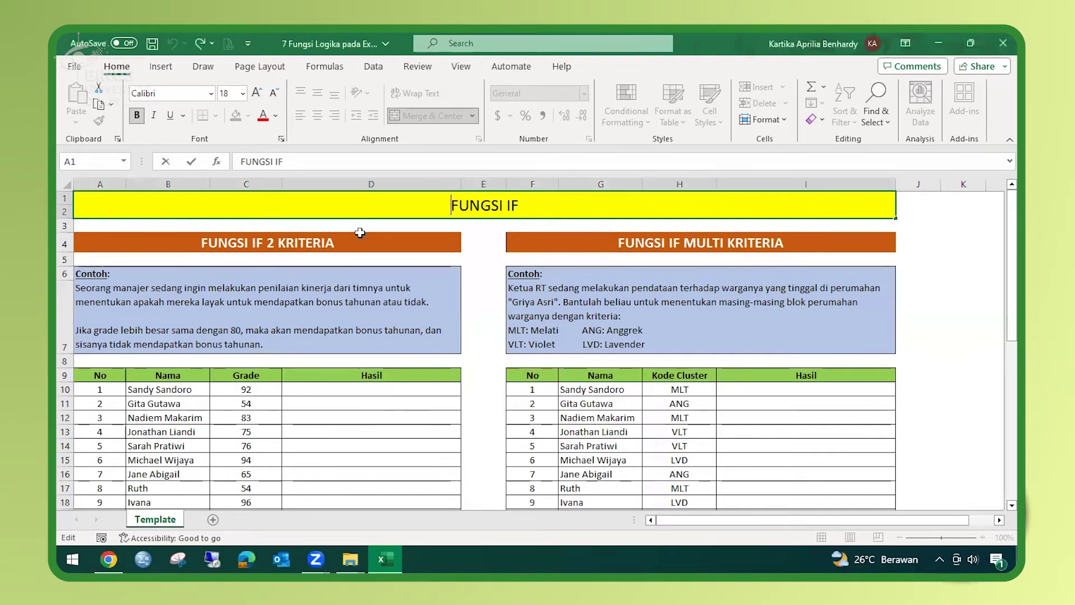
Step: Confirm the FUNGSI IF title in merged cell A1, then select Hasil cell D10
{"action": "key", "text": "Return"}
{"action": "left_click", "coordinate": [367, 204]}
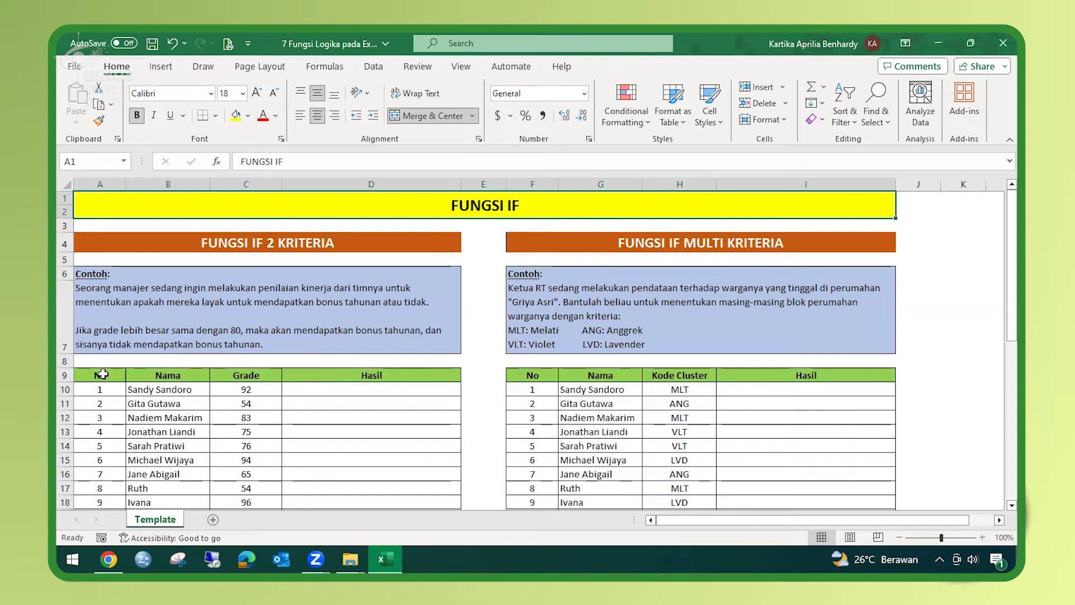
{"action": "left_click", "coordinate": [407, 388]}
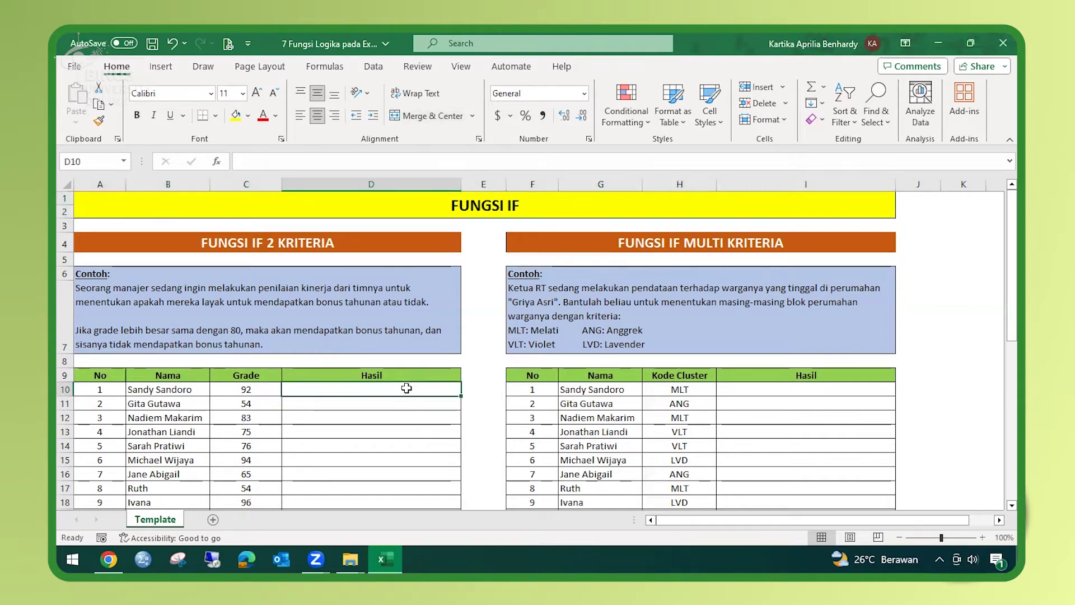
Step: Enter =IF(C10>=80,"Dapat Bonus","Tidak Dapat Bonus") in D10
{"action": "type", "text": "=if"}
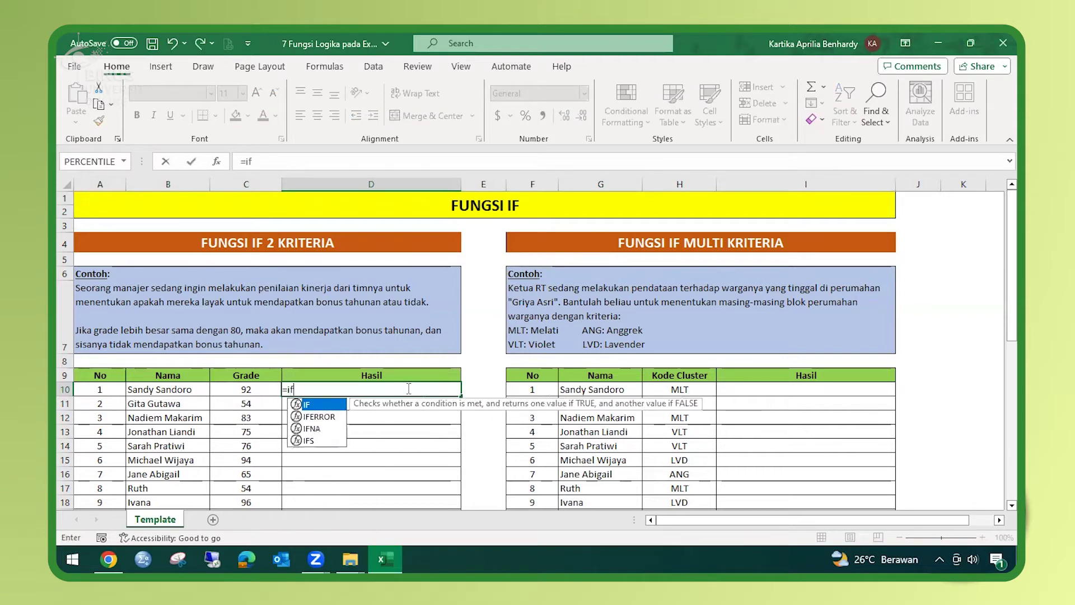
{"action": "key", "text": "Tab"}
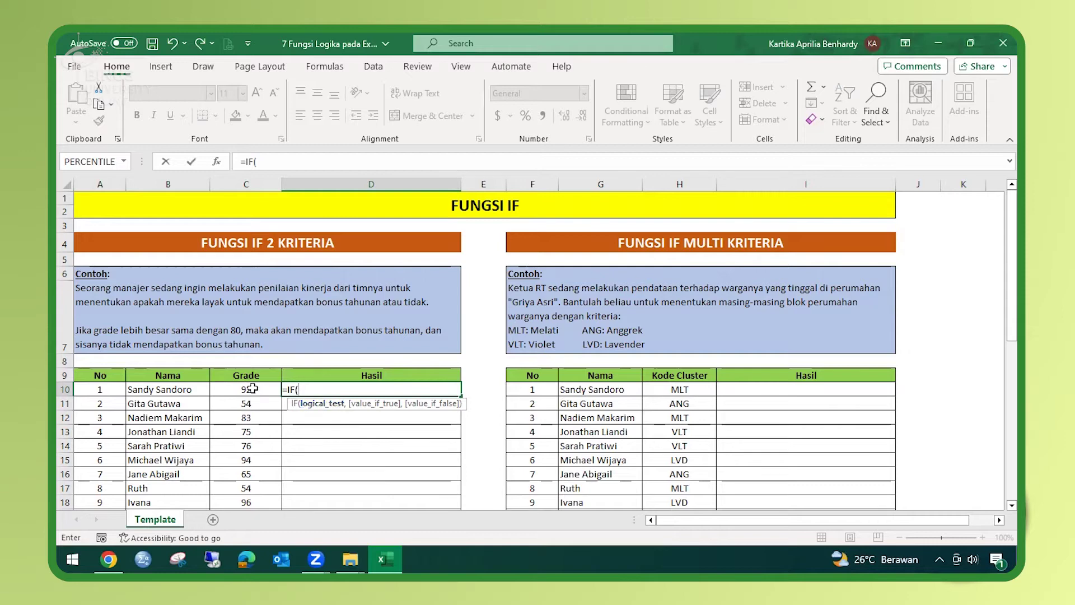
{"action": "left_click", "coordinate": [252, 388]}
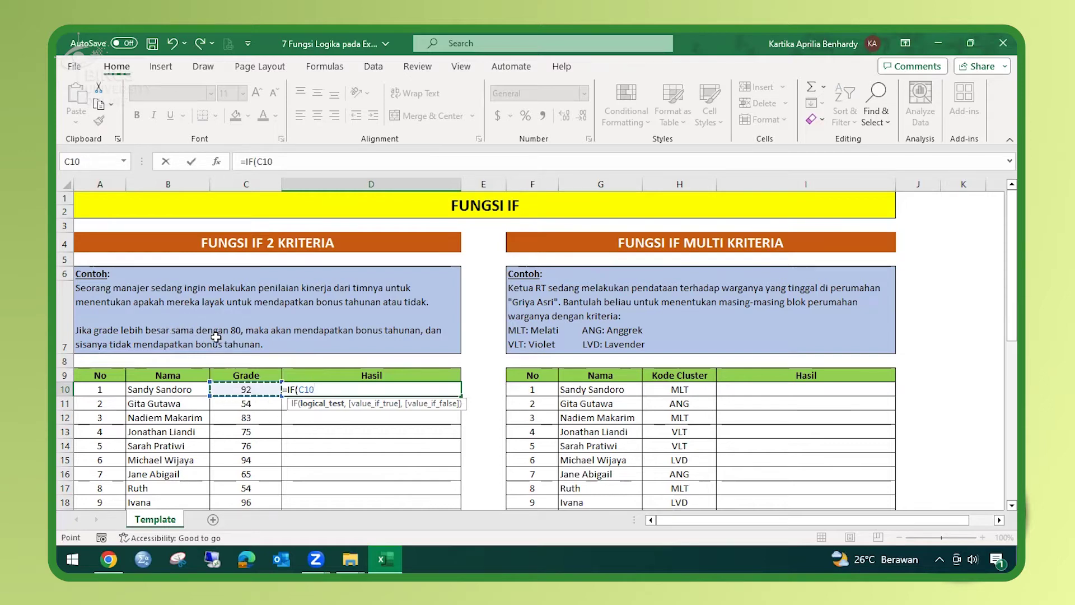
{"action": "type", "text": ">="}
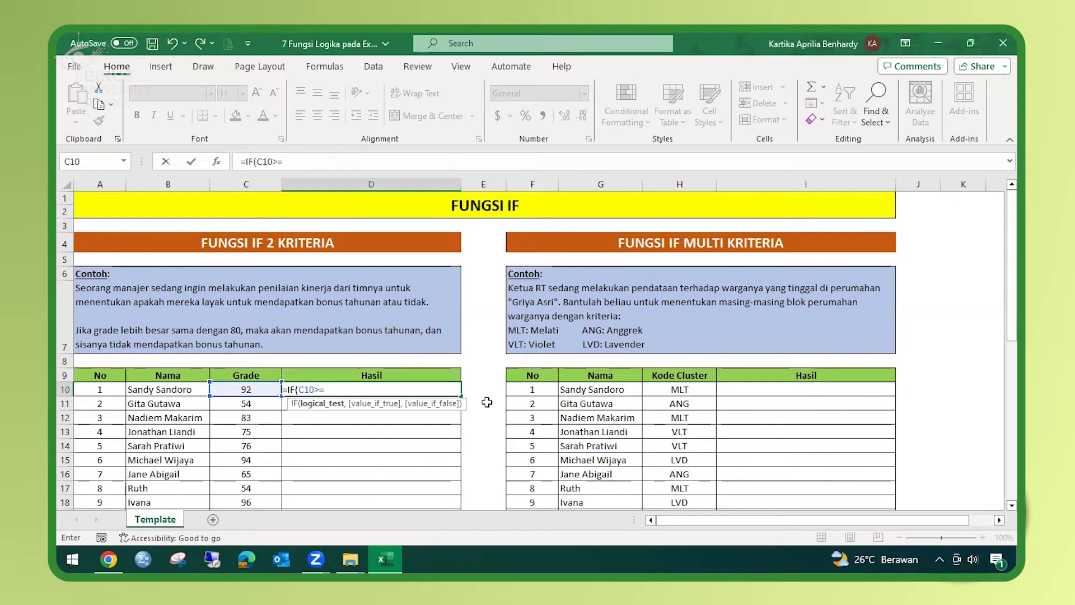
{"action": "type", "text": "80,\"Dapat Bonus"}
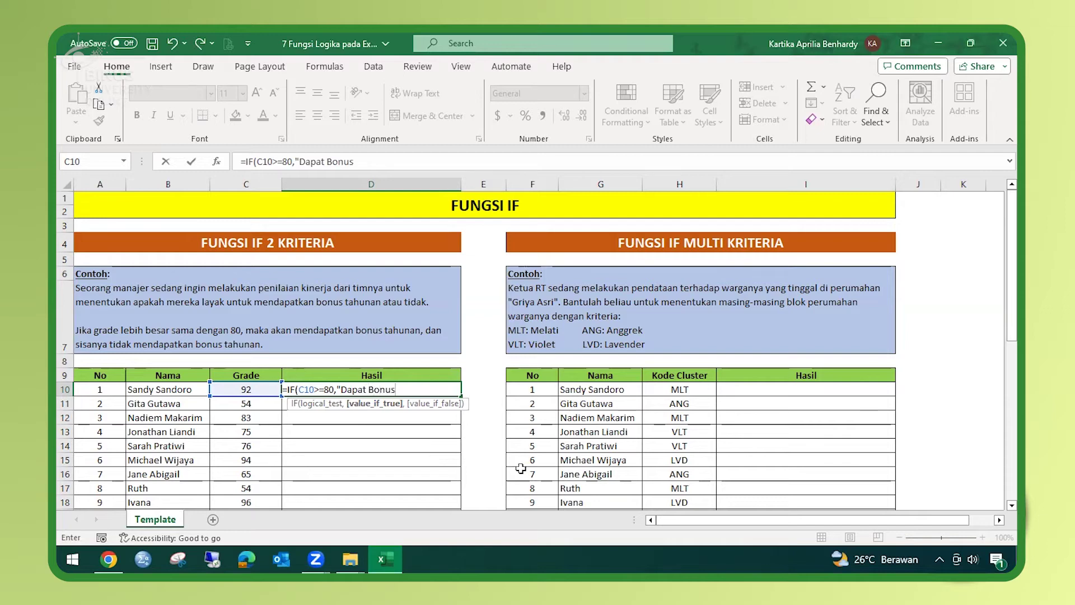
{"action": "type", "text": "\","}
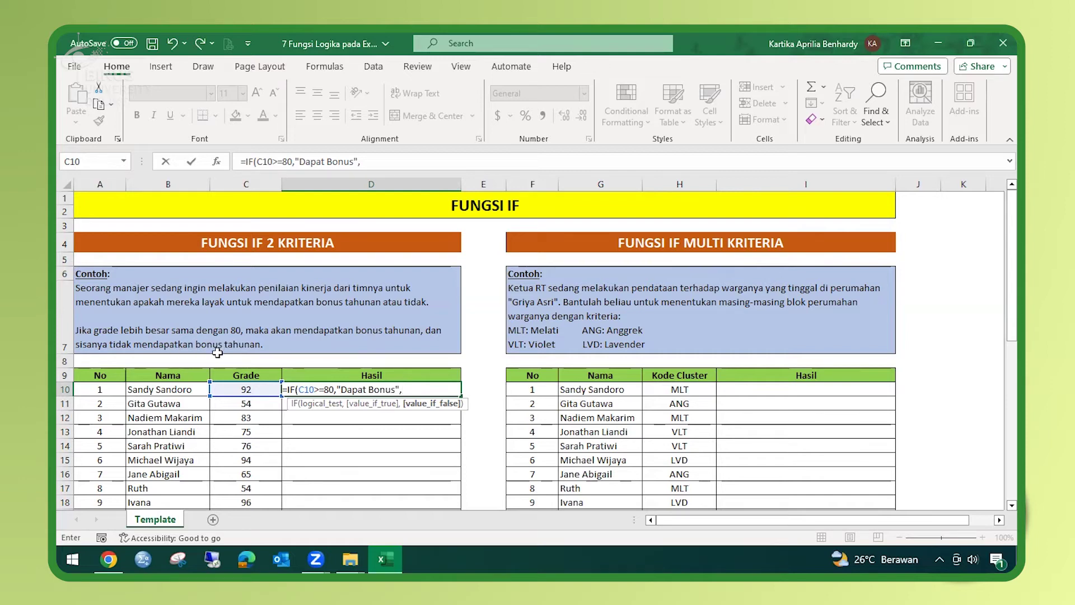
{"action": "type", "text": "\""}
{"action": "type", "text": "Tidak "}
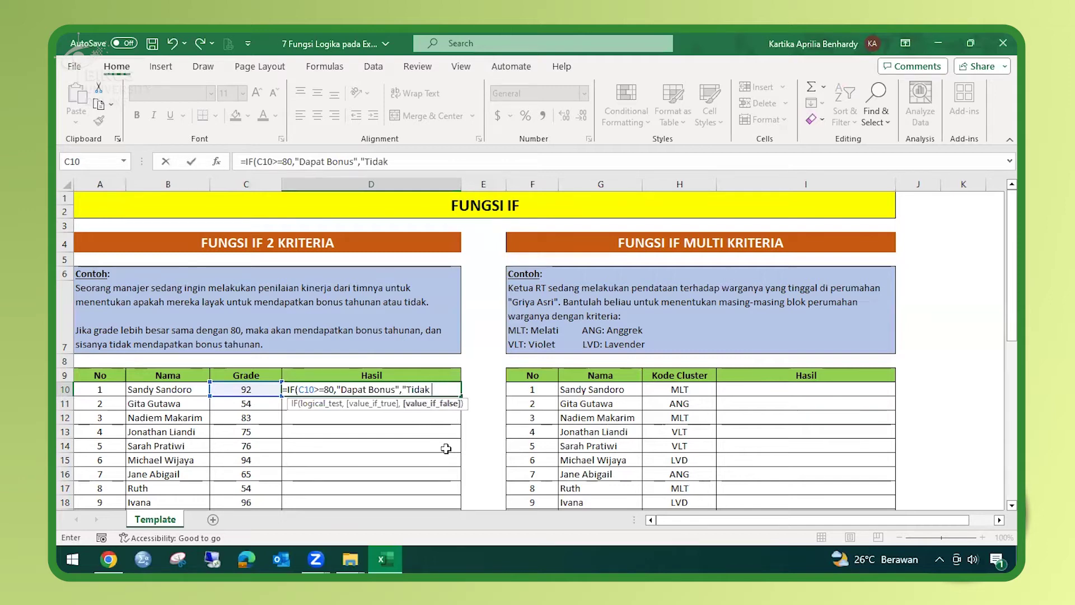
{"action": "type", "text": "Dapat Bonus\""}
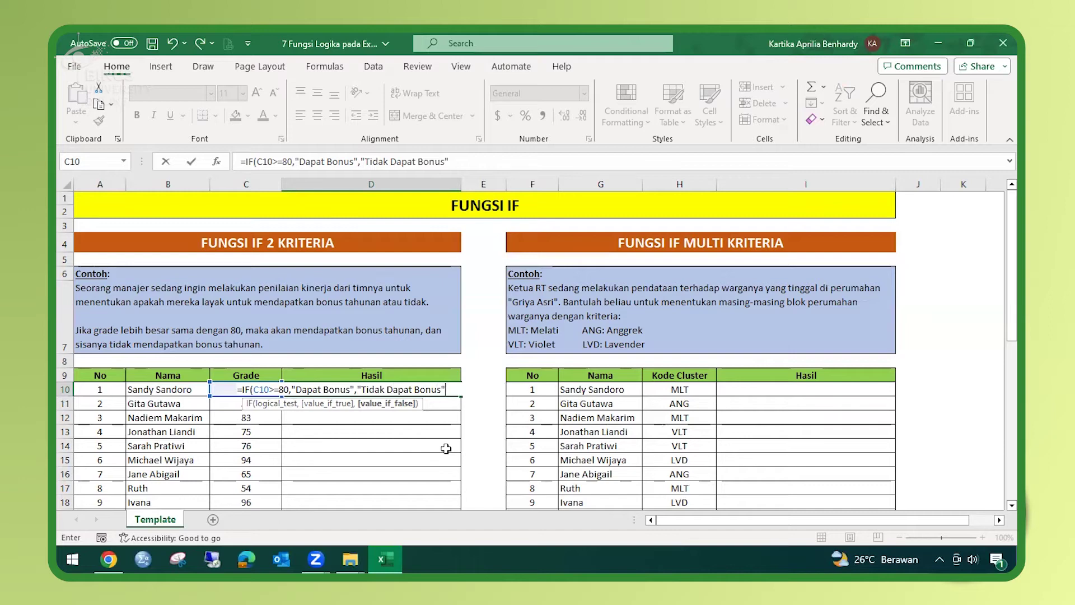
{"action": "key", "text": "Return"}
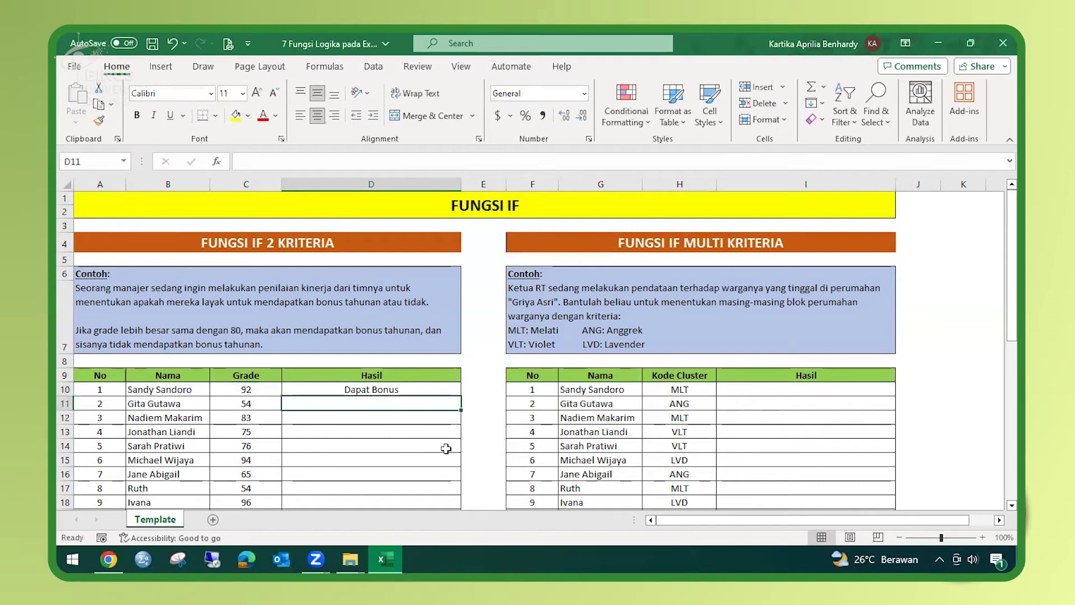
Step: Fill the D10 bonus formula down to D19 and recheck the formula in D10
{"action": "left_click", "coordinate": [424, 390]}
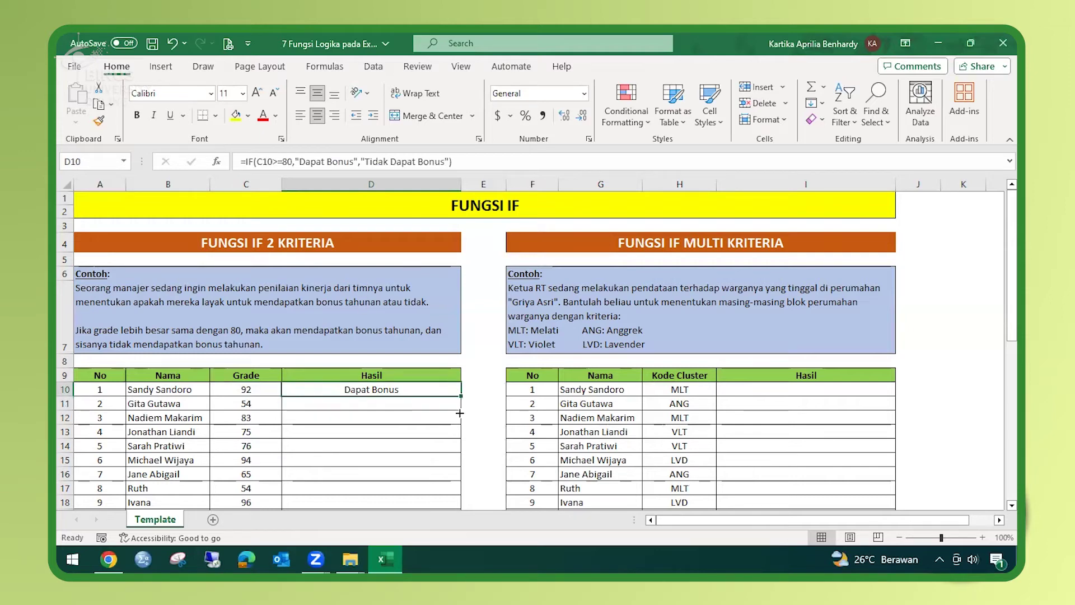
{"action": "left_click_drag", "start_coordinate": [459, 412], "coordinate": [460, 493]}
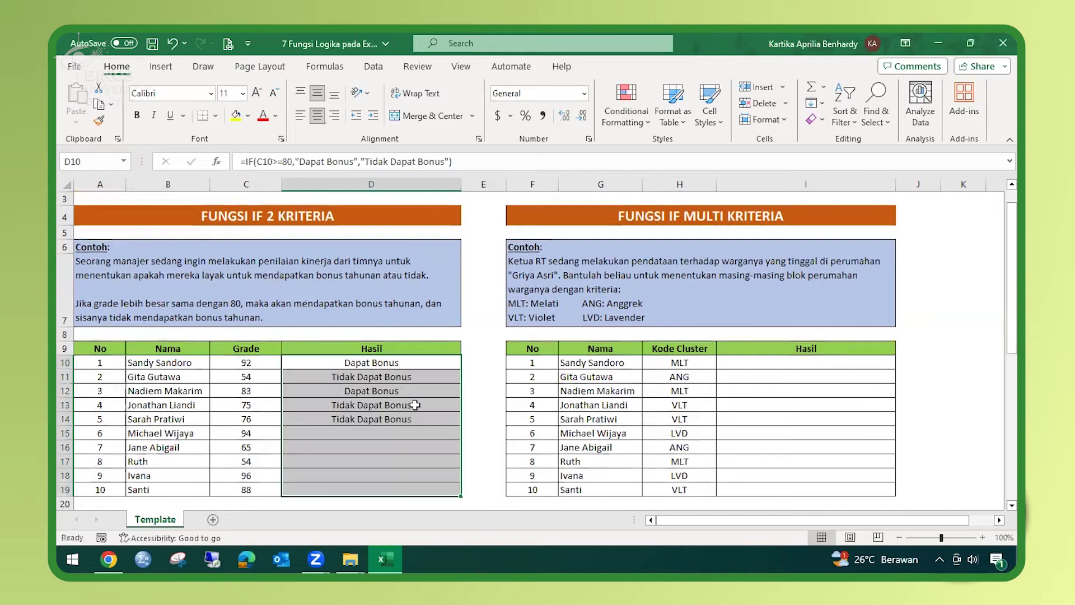
{"action": "double_click", "coordinate": [336, 363]}
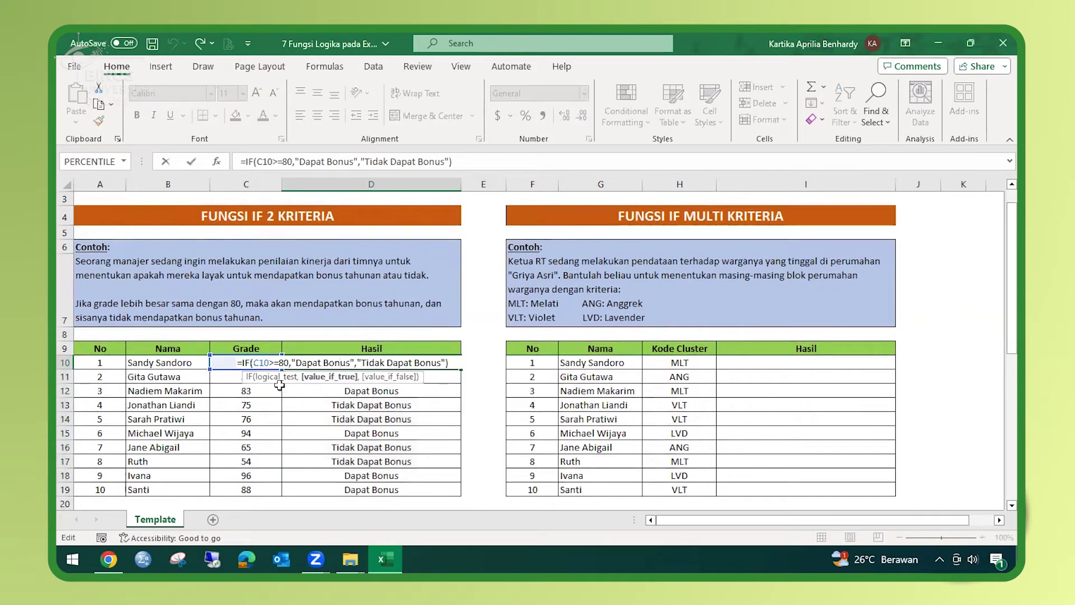
{"action": "key", "text": "Return"}
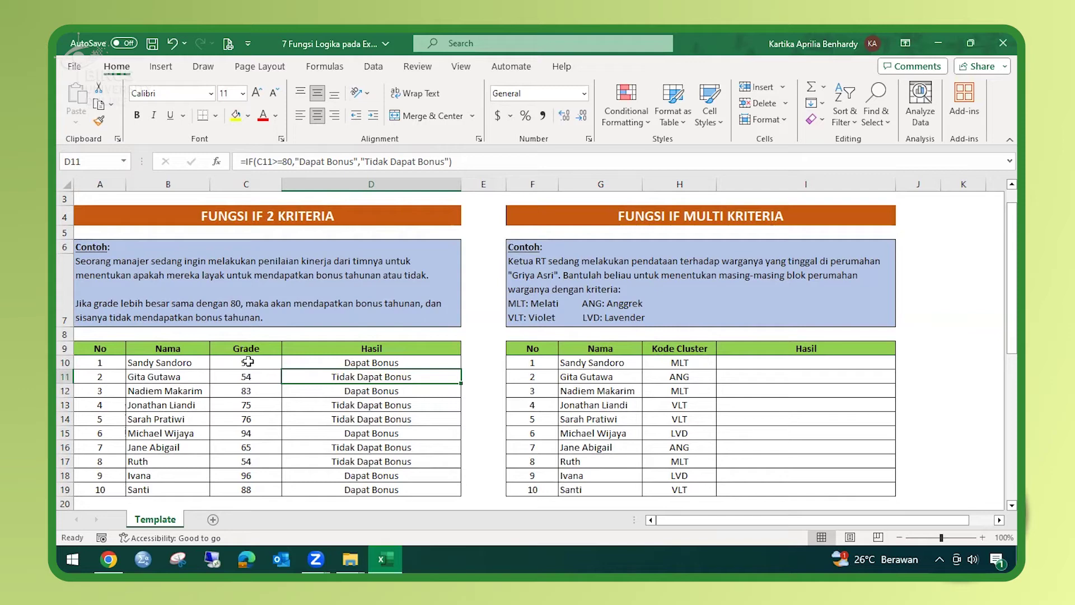
{"action": "left_click", "coordinate": [413, 361]}
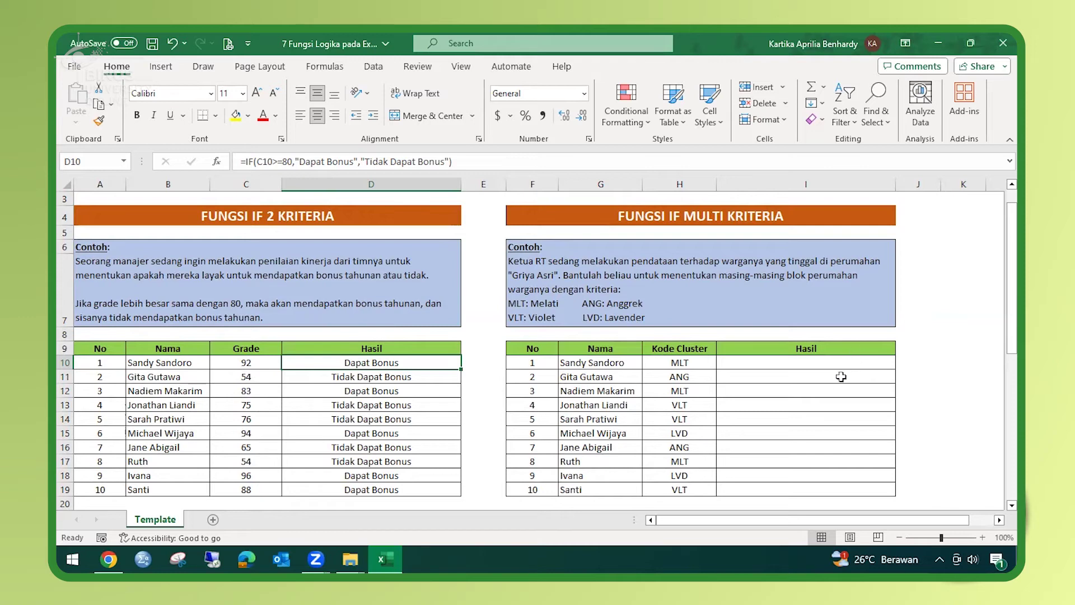
{"action": "scroll", "coordinate": [833, 384], "scroll_direction": "up", "scroll_amount": 1}
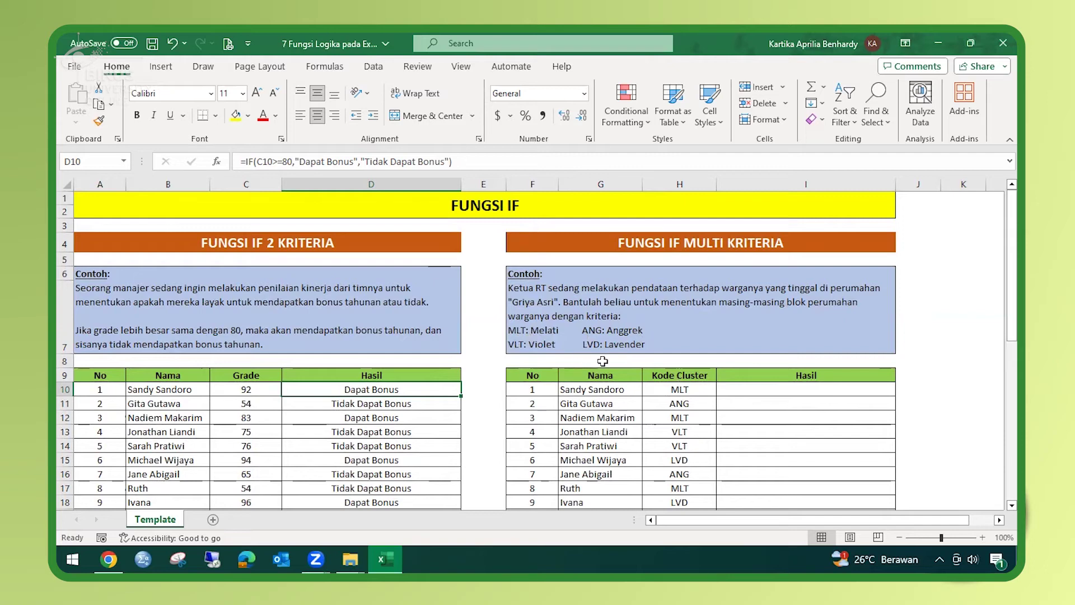
Step: Begin I10 with =IF(H10="MLT","Melati",IF( to start the nested cluster test
{"action": "left_click", "coordinate": [820, 389]}
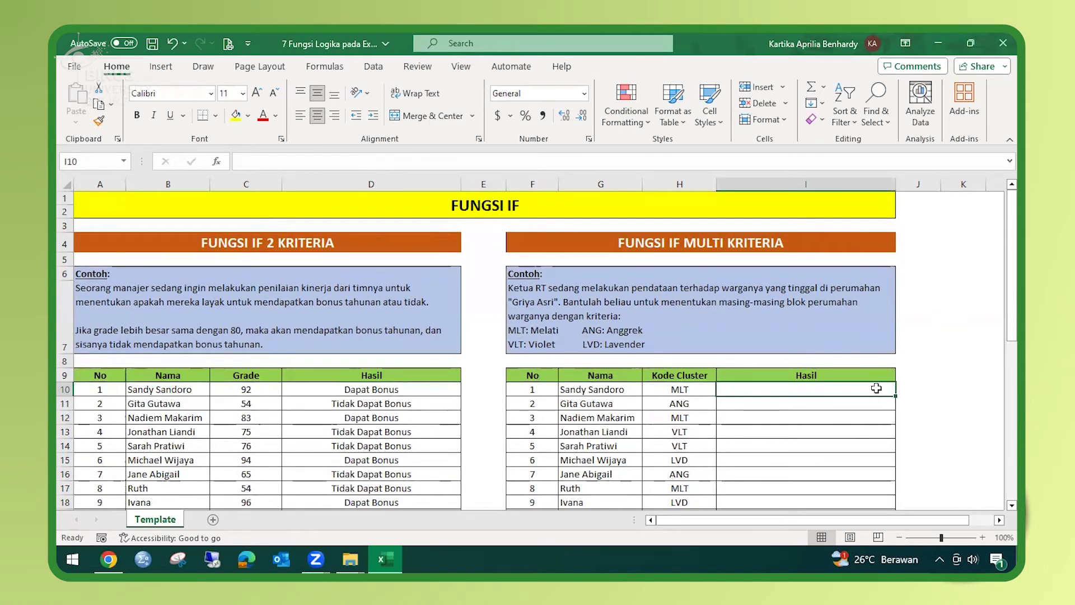
{"action": "type", "text": "=if"}
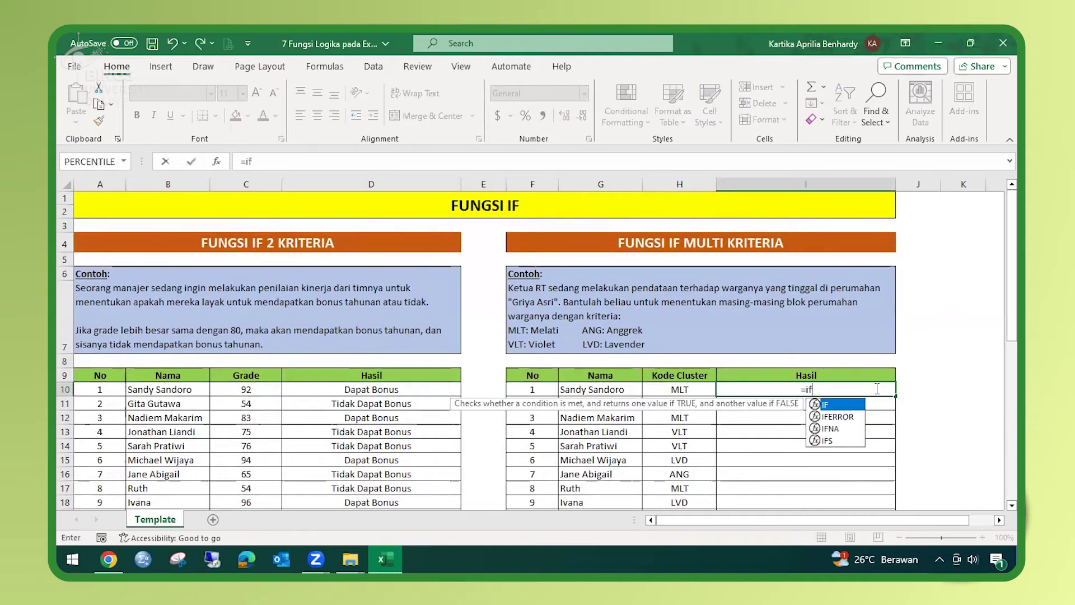
{"action": "key", "text": "Tab"}
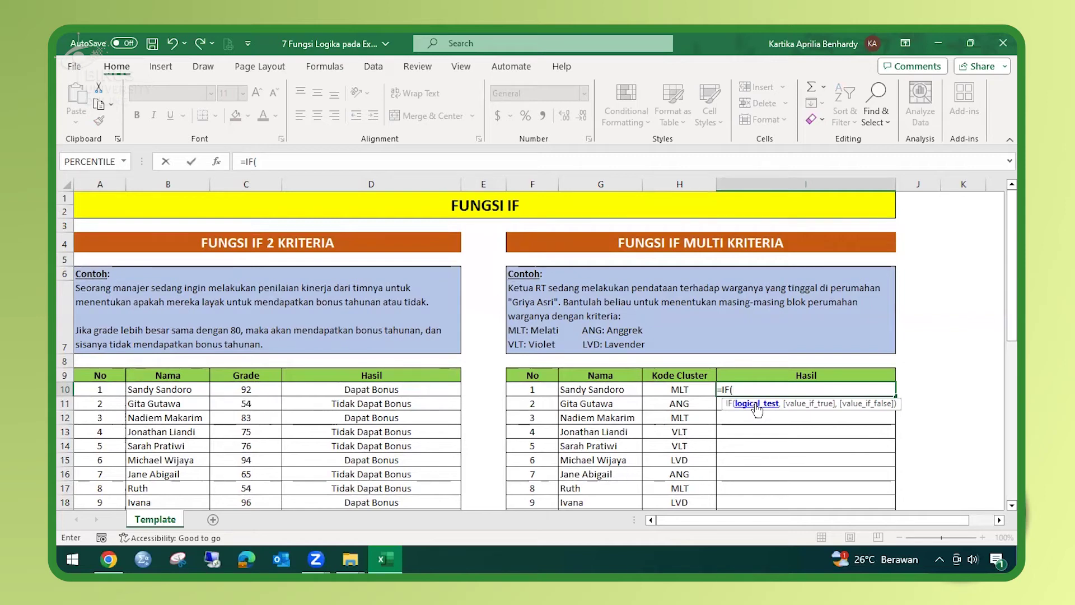
{"action": "left_click", "coordinate": [694, 388]}
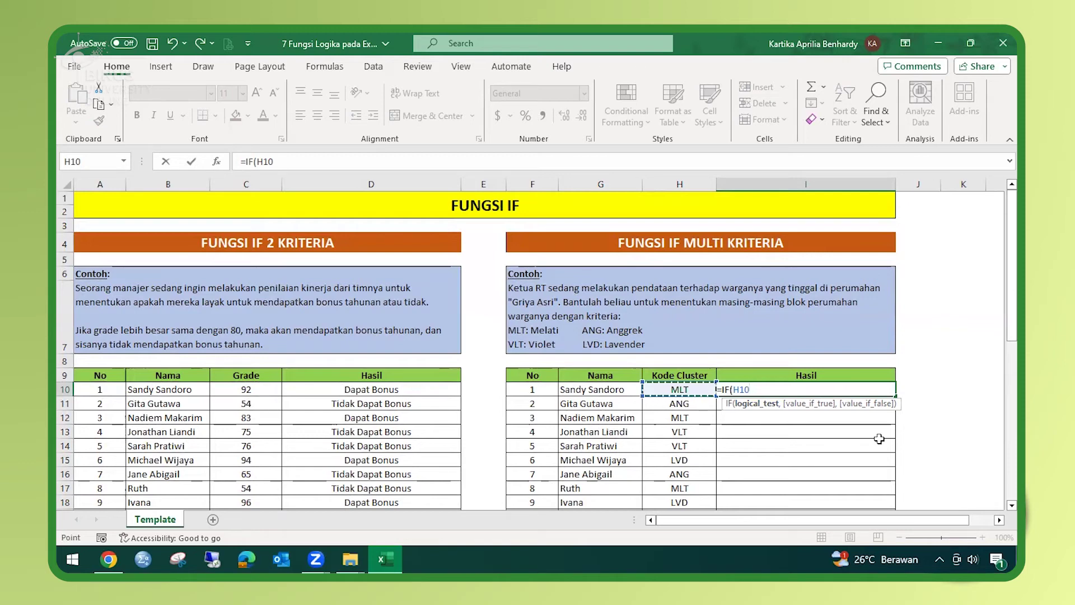
{"action": "type", "text": "="}
{"action": "type", "text": "\""}
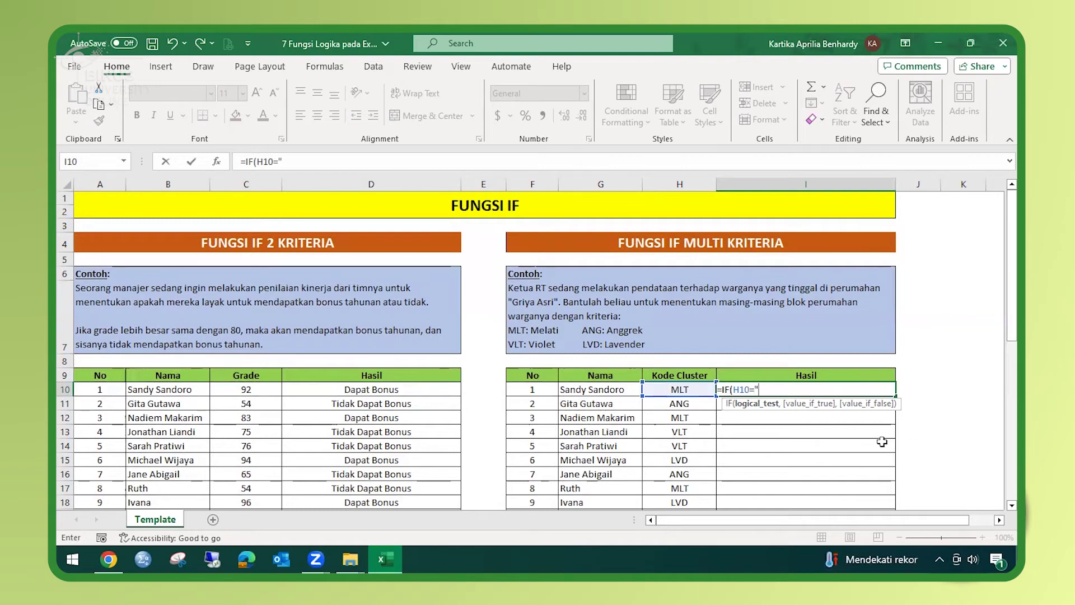
{"action": "type", "text": "MLT\""}
{"action": "type", "text": ","}
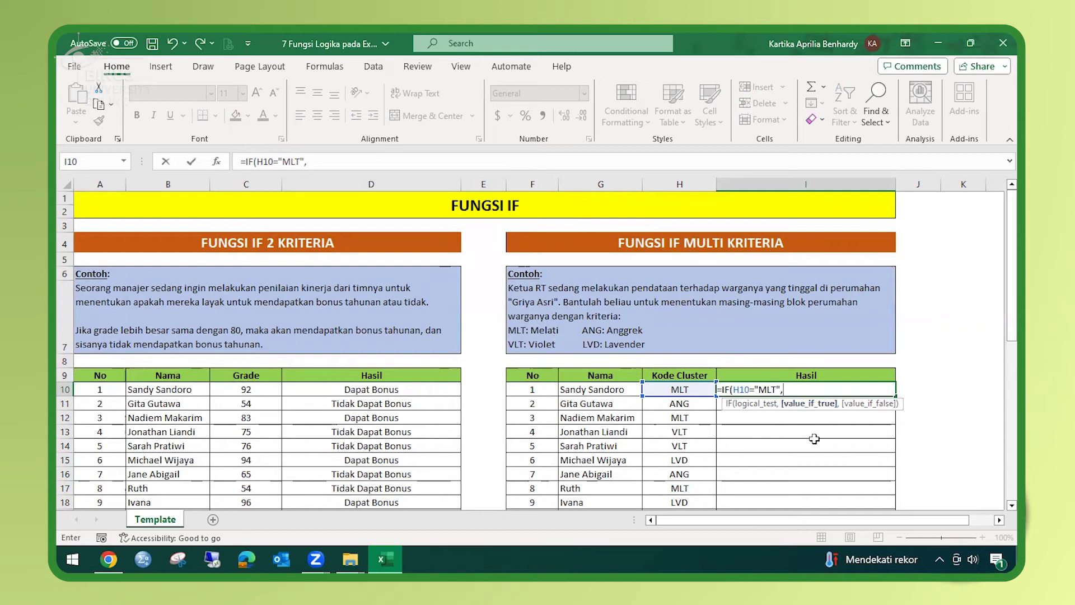
{"action": "type", "text": "\"Melati\""}
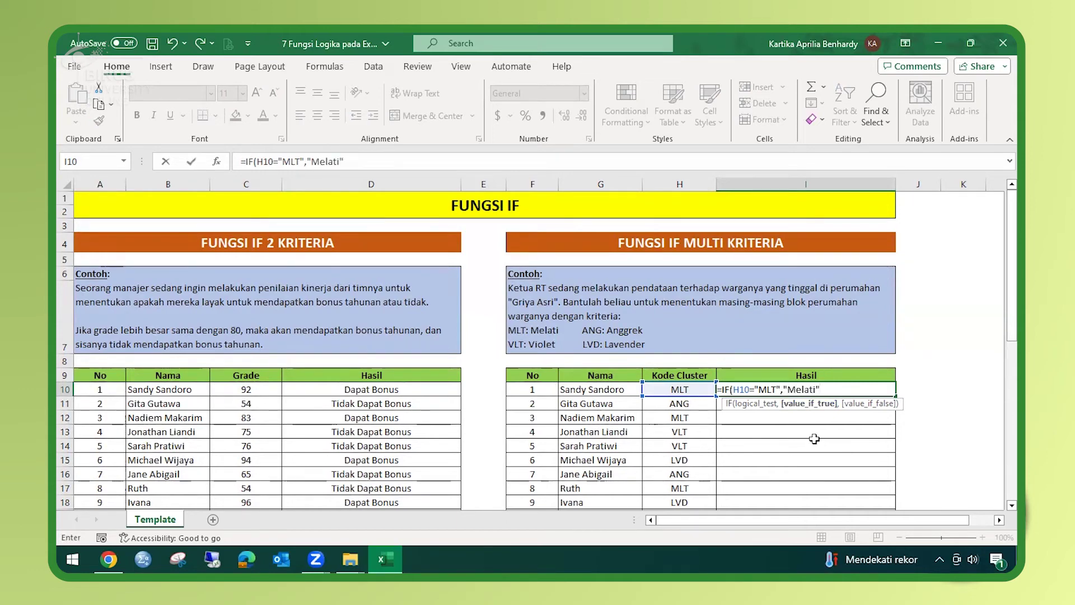
{"action": "type", "text": ","}
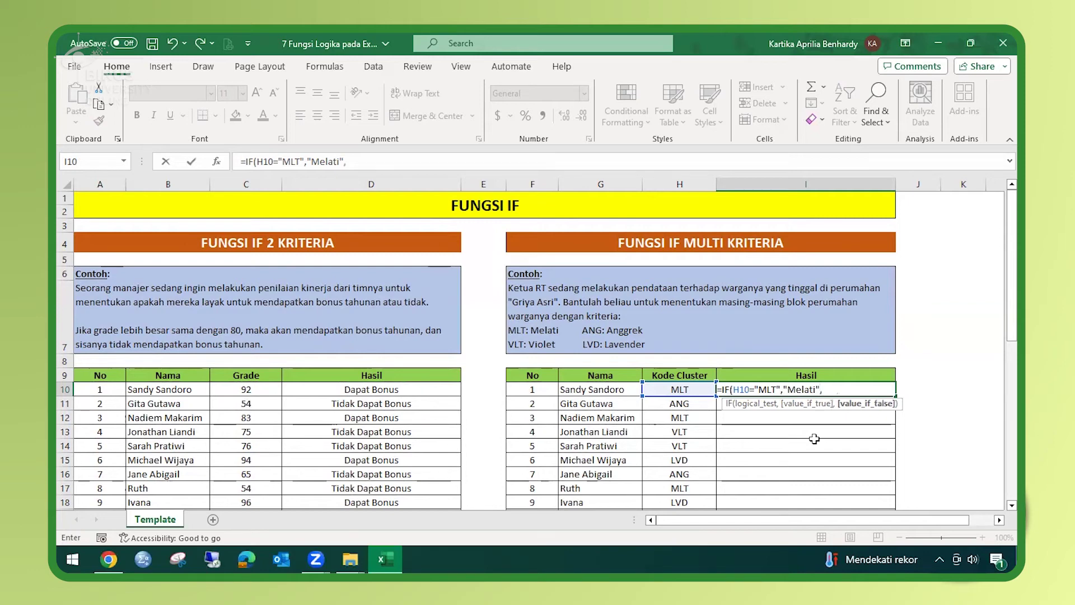
{"action": "type", "text": "I"}
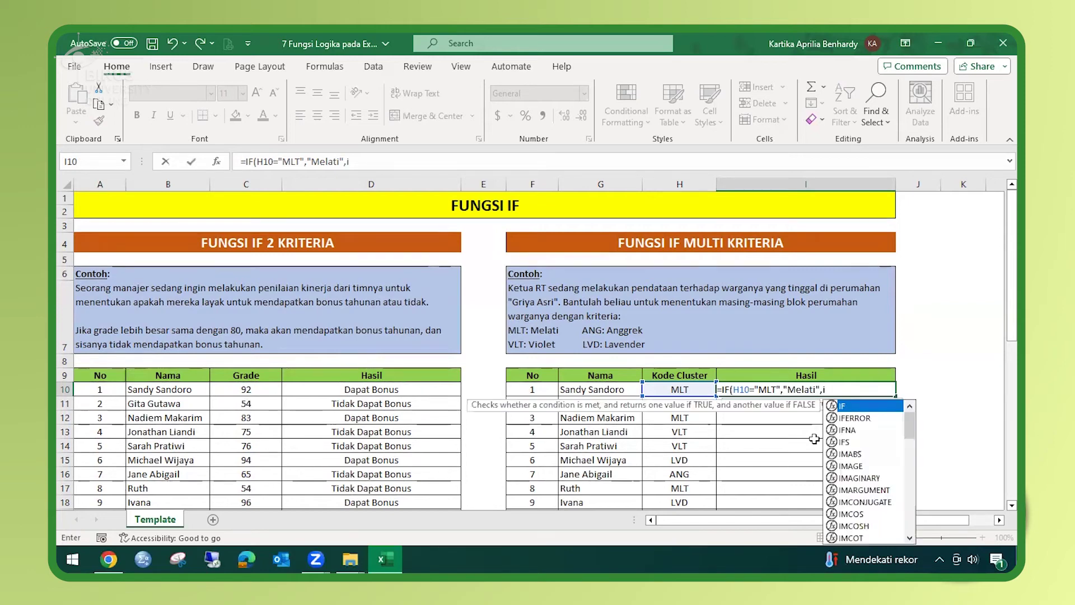
{"action": "type", "text": "F("}
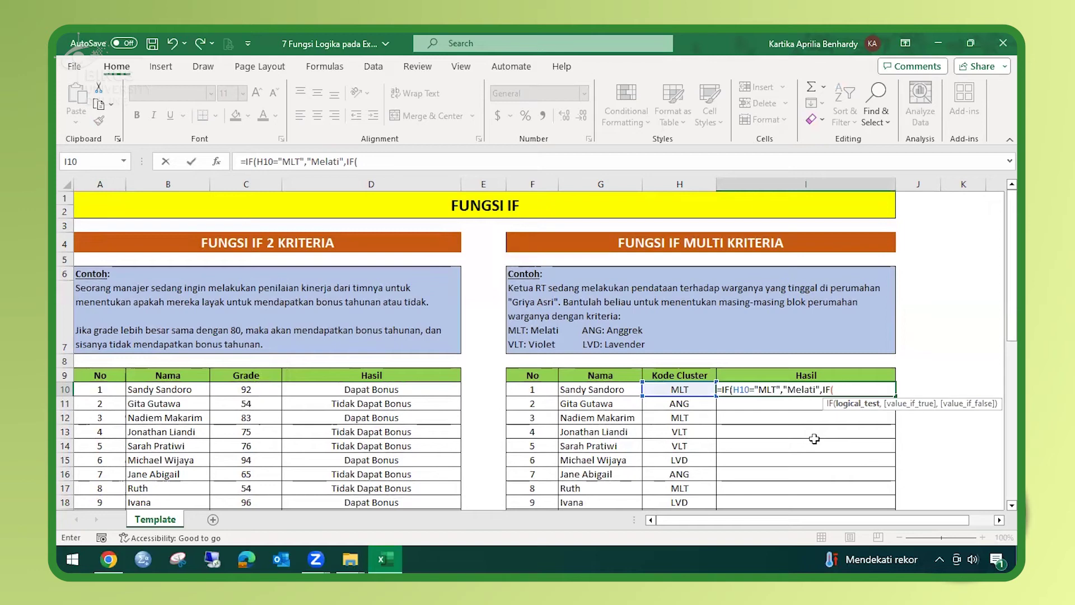
Step: Finish the nested IF in I10: VLT gives Violet, ANG gives Anggrek, otherwise Lavender
{"action": "left_click", "coordinate": [678, 387]}
{"action": "type", "text": "=\""}
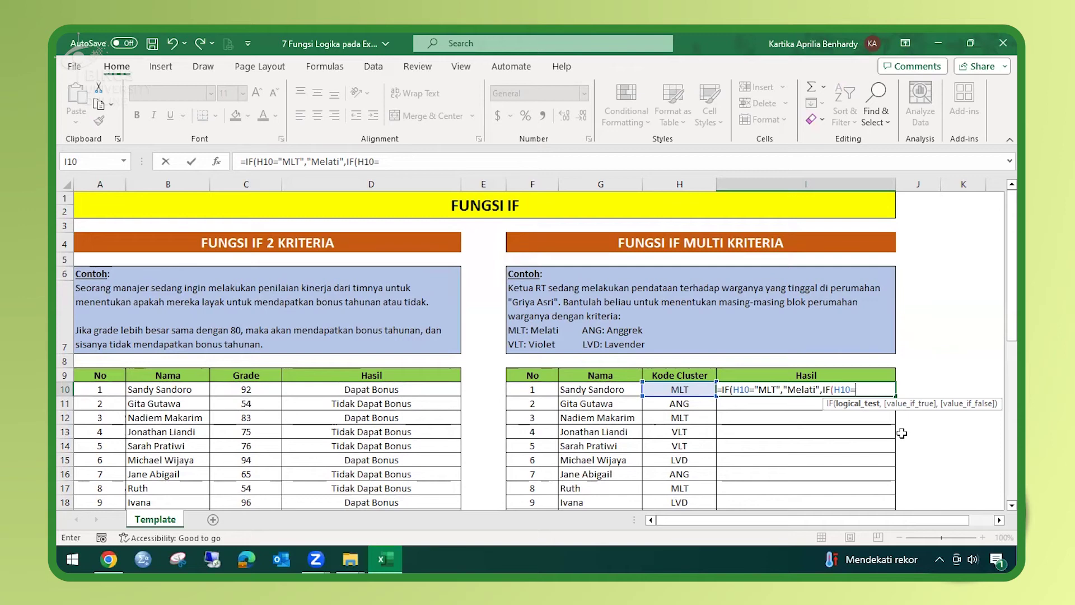
{"action": "type", "text": "VLT\""}
{"action": "type", "text": ","}
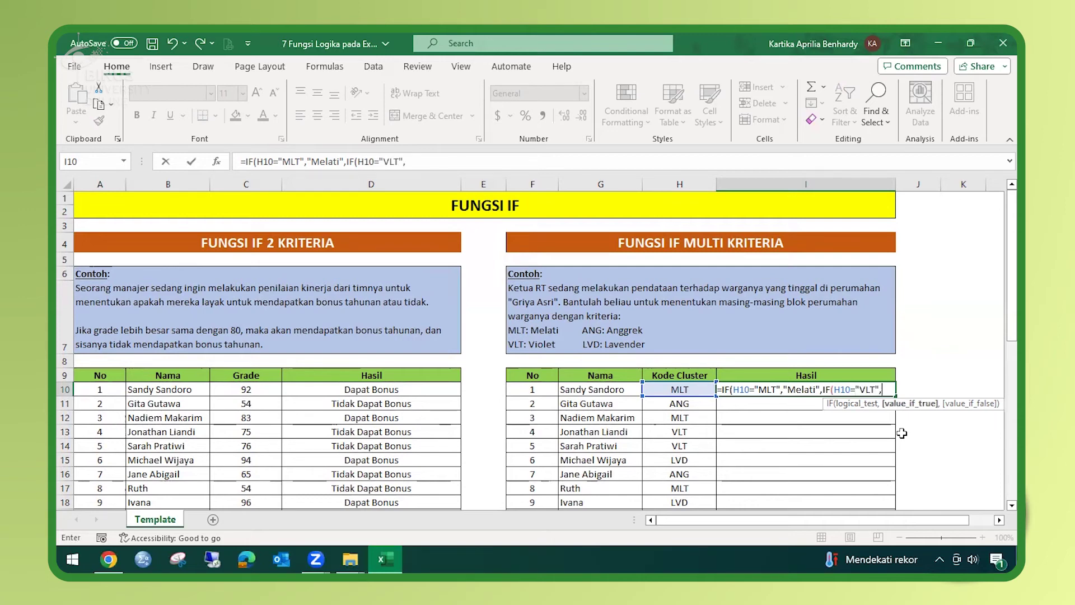
{"action": "type", "text": "\"V"}
{"action": "type", "text": "iolet\""}
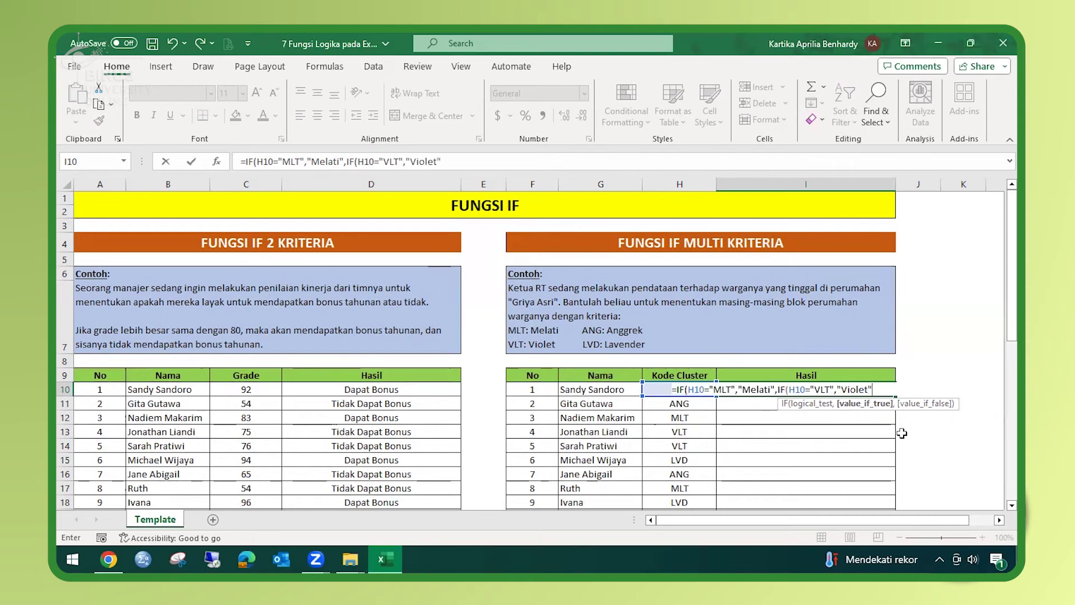
{"action": "type", "text": ","}
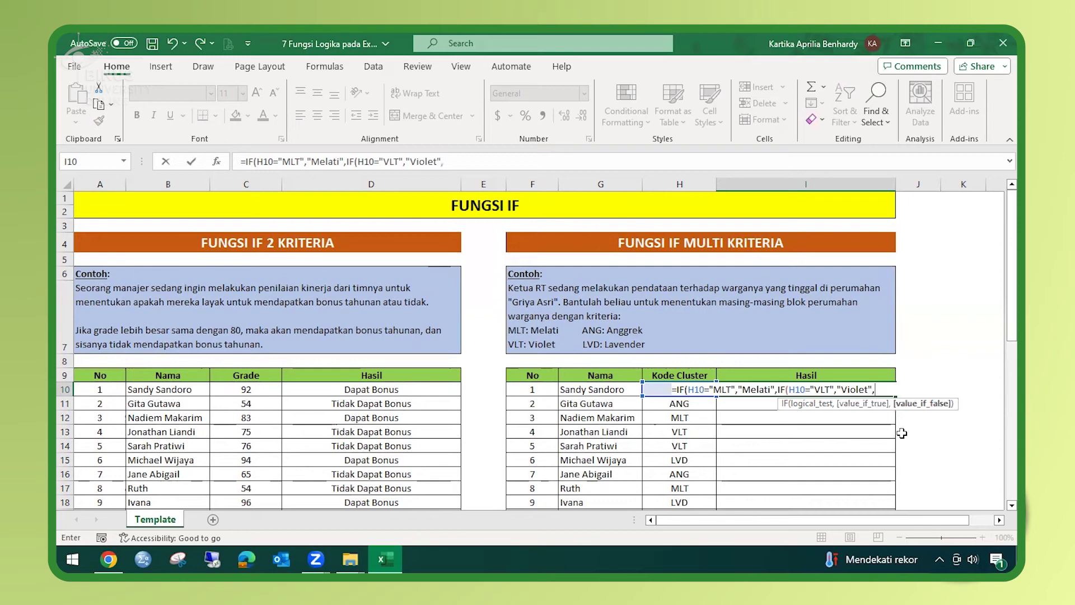
{"action": "type", "text": "IF("}
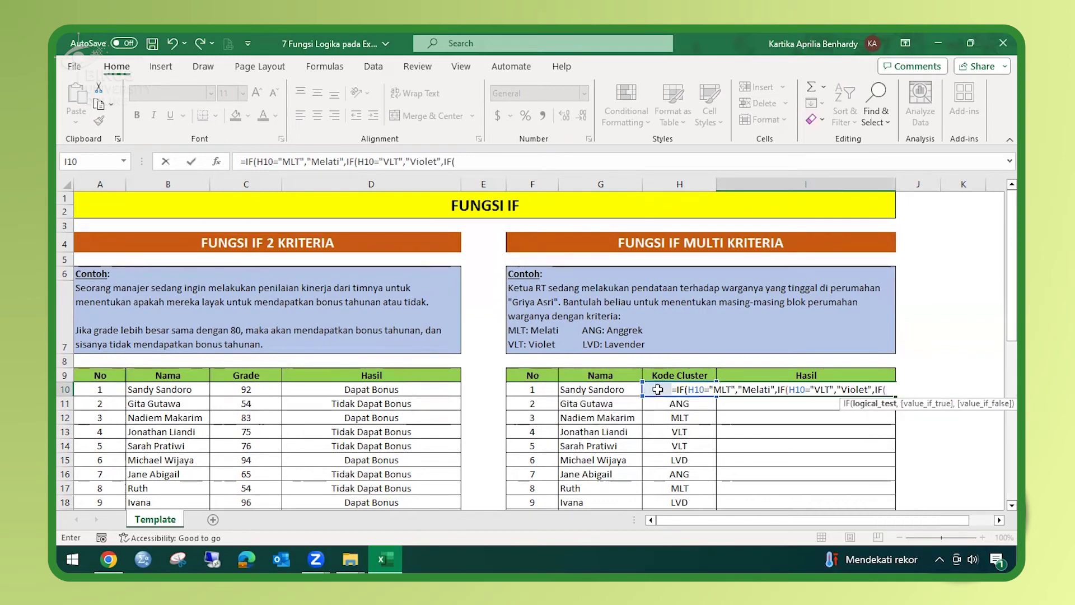
{"action": "left_click", "coordinate": [658, 389]}
{"action": "type", "text": "=\""}
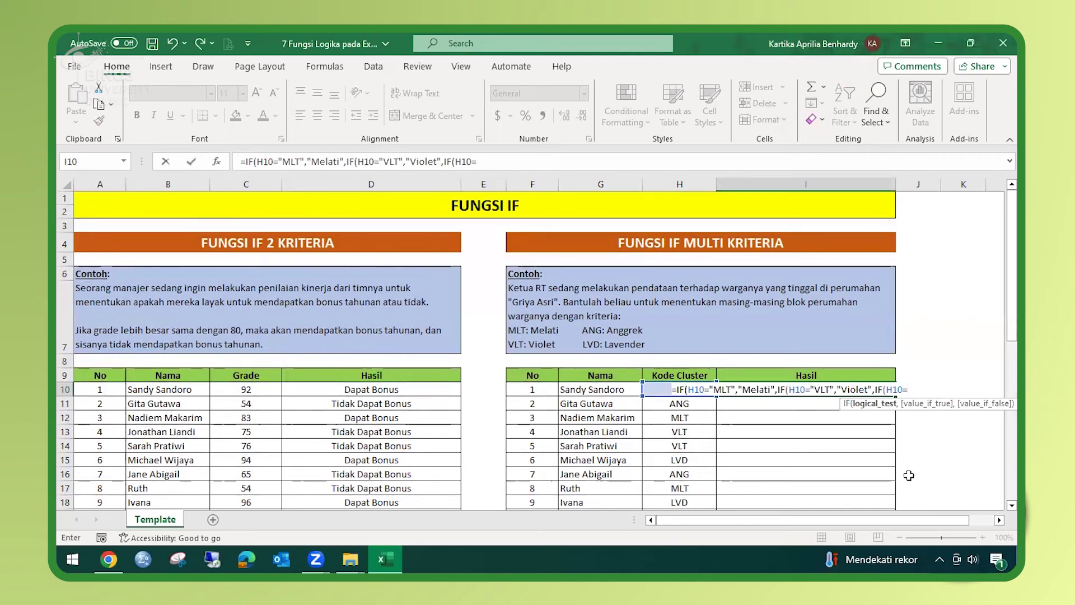
{"action": "type", "text": "ANG\","}
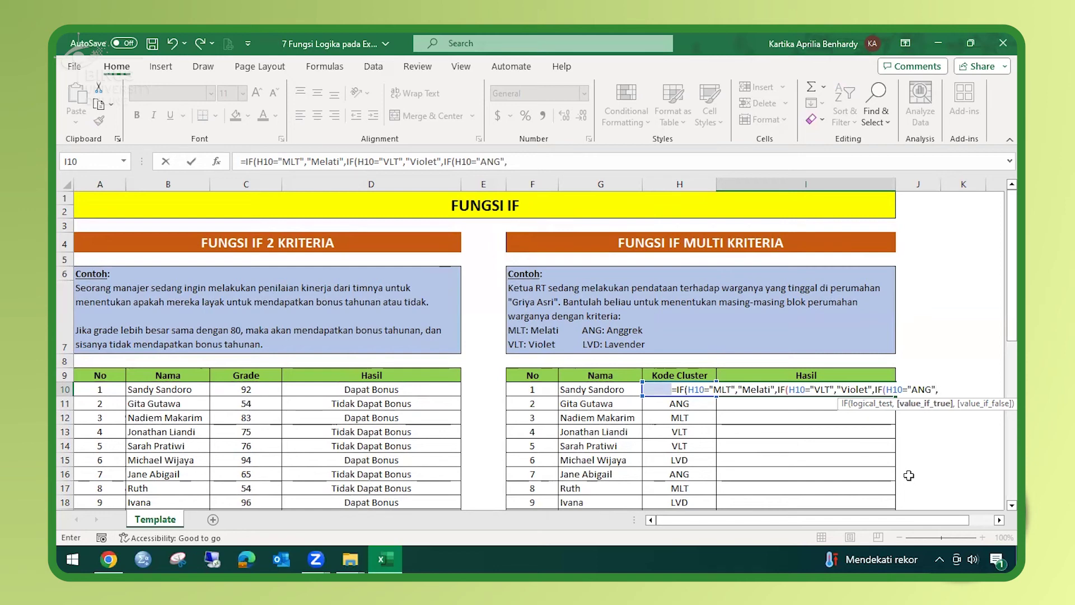
{"action": "type", "text": "\"Anggrek\""}
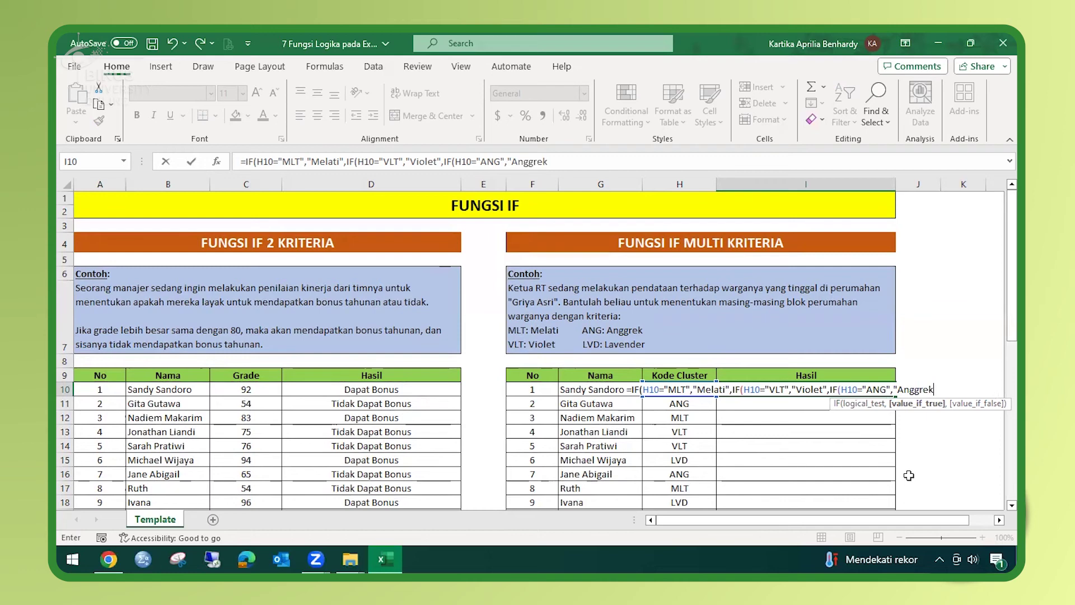
{"action": "type", "text": ","}
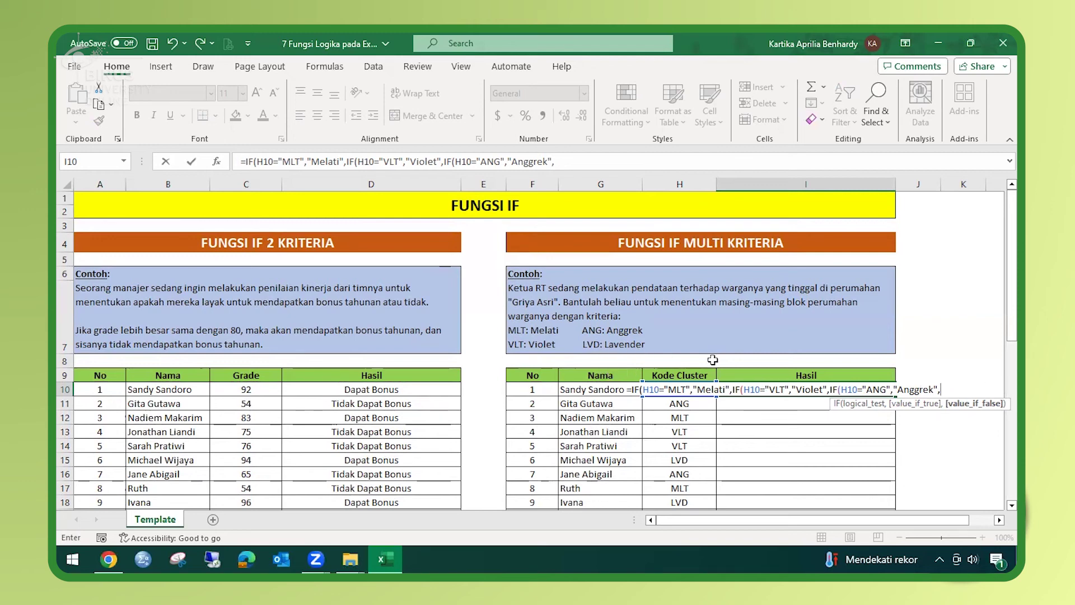
{"action": "type", "text": "\"Lavender"}
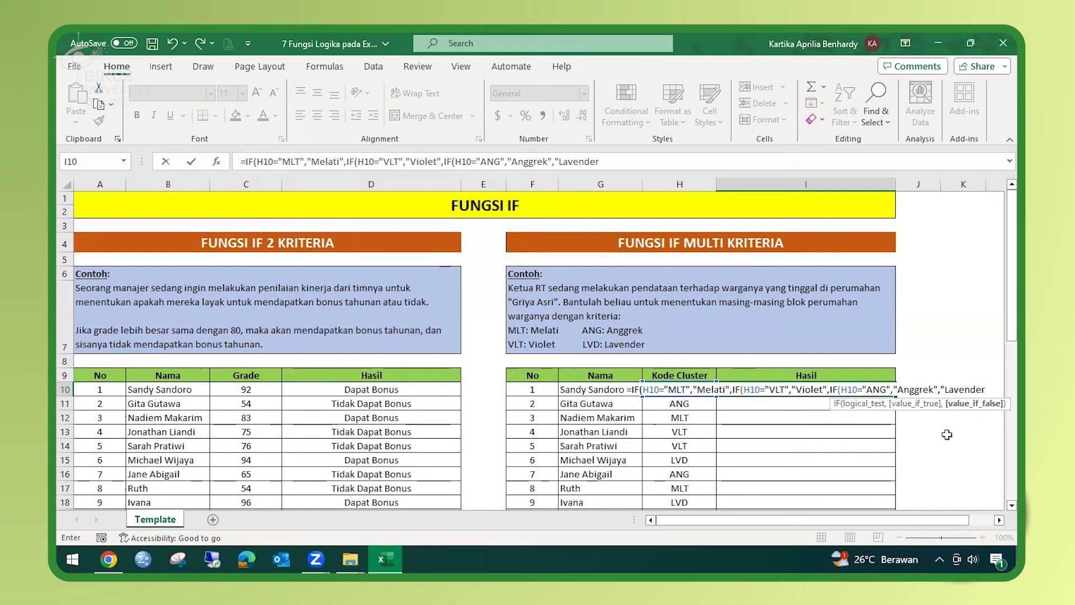
{"action": "type", "text": "\")))"}
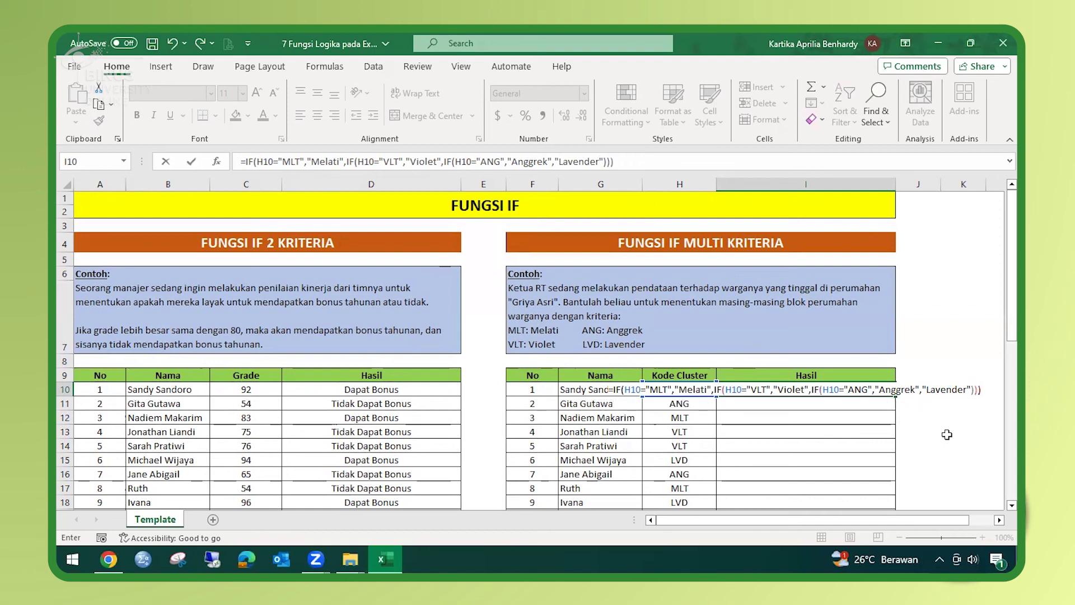
{"action": "key", "text": "Return"}
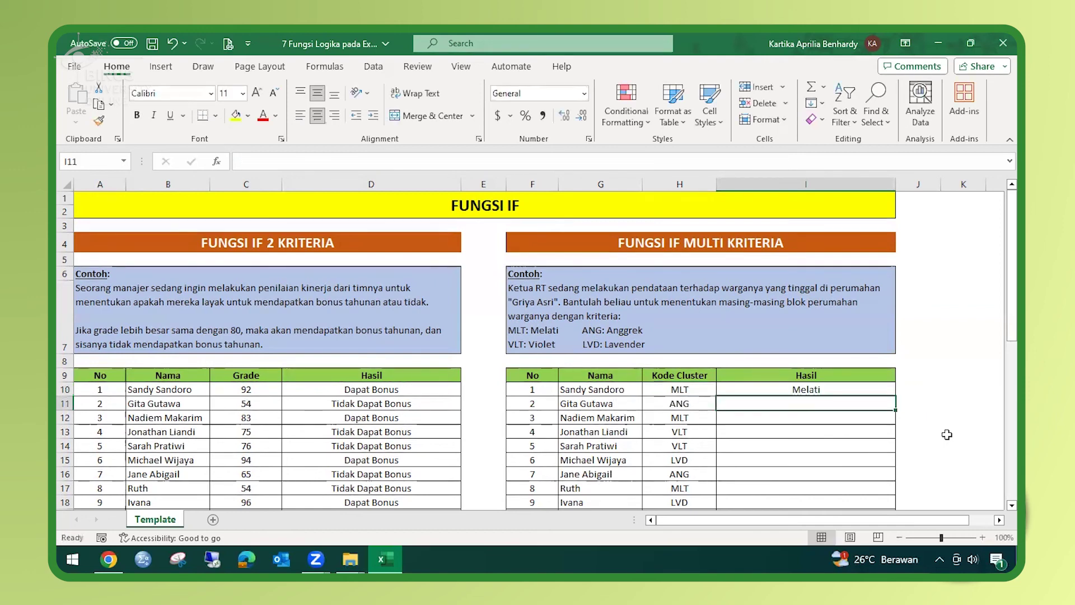
Step: Copy the I10 nested IF formula down to I19 and review the cluster names
{"action": "left_click", "coordinate": [750, 391]}
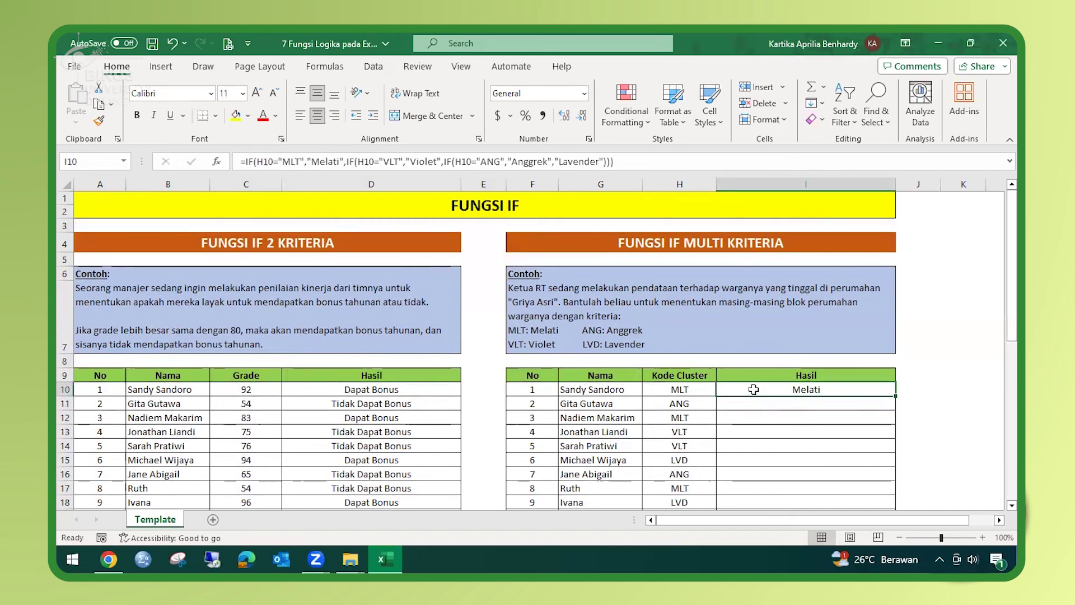
{"action": "double_click", "coordinate": [892, 391]}
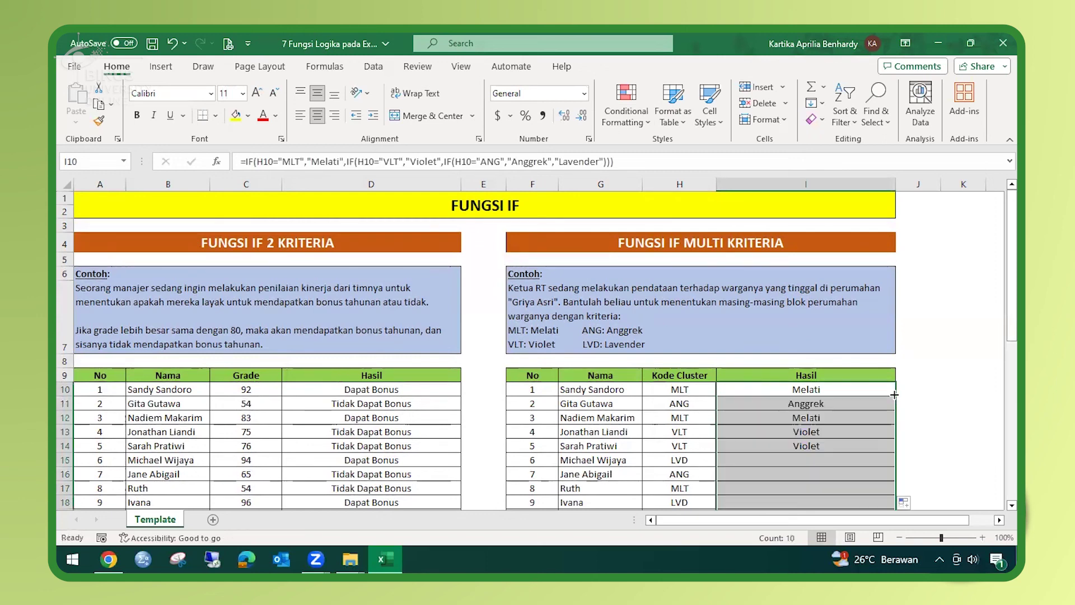
{"action": "left_click", "coordinate": [779, 392]}
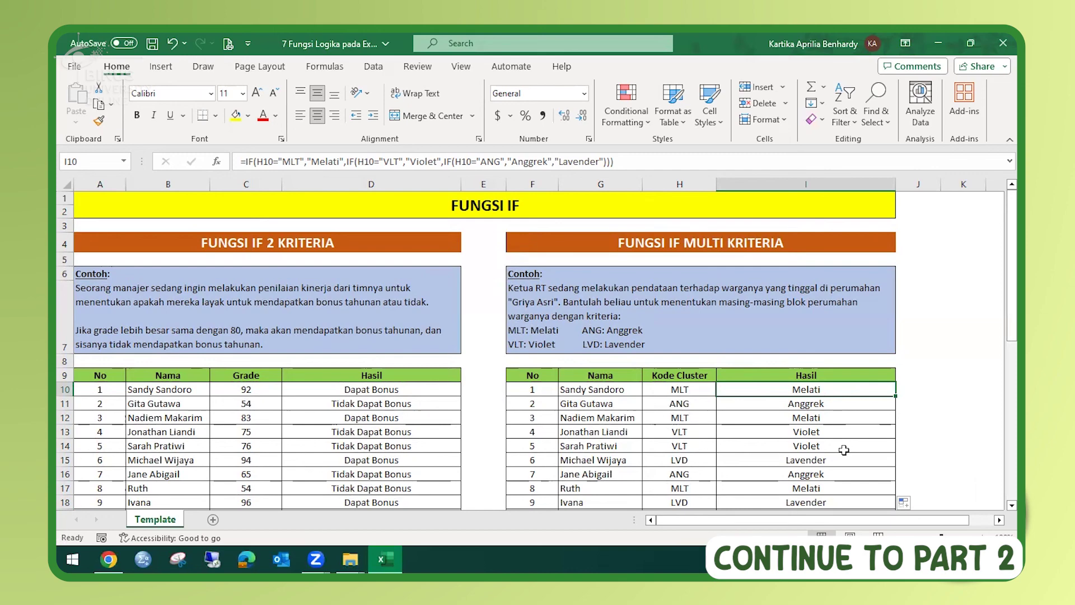
{"action": "scroll", "coordinate": [223, 367], "scroll_direction": "down", "scroll_amount": 3}
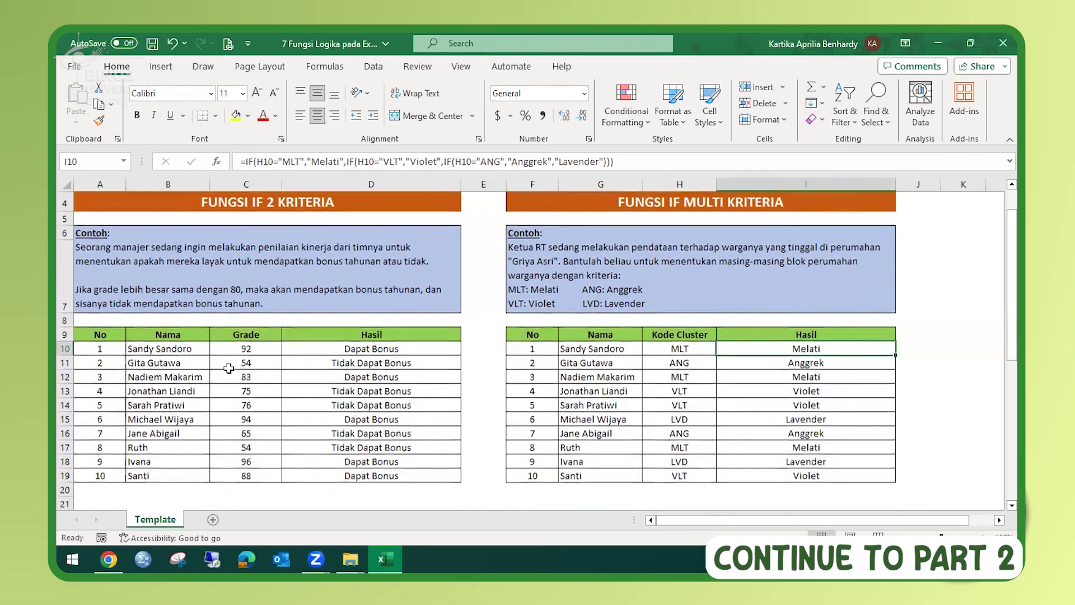
{"action": "scroll", "coordinate": [223, 367], "scroll_direction": "down", "scroll_amount": 3}
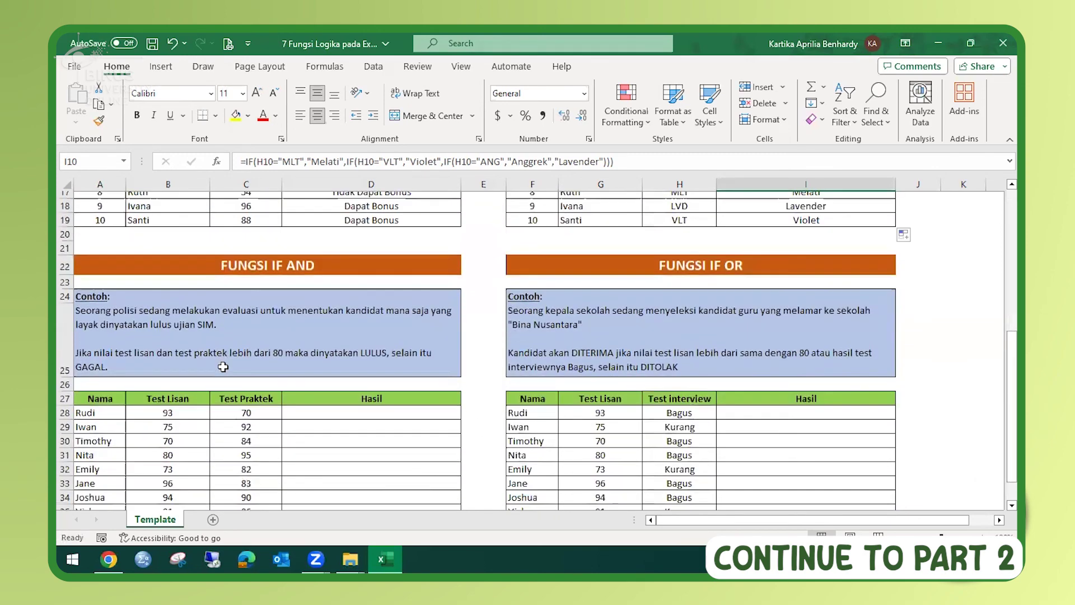